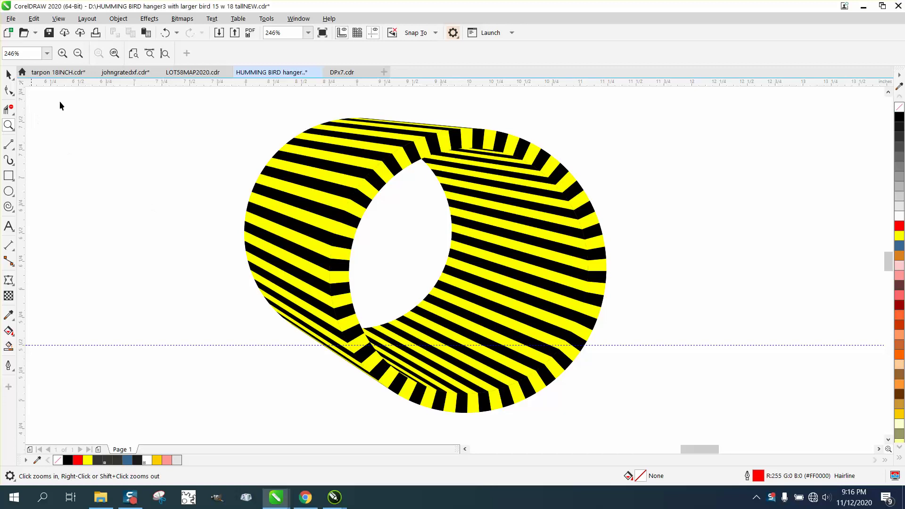
# - Draw a 1.958-inch circle at the guideline intersection beside the striped tube
pyautogui.press('space')
pyautogui.scroll(-2, 288, 182)
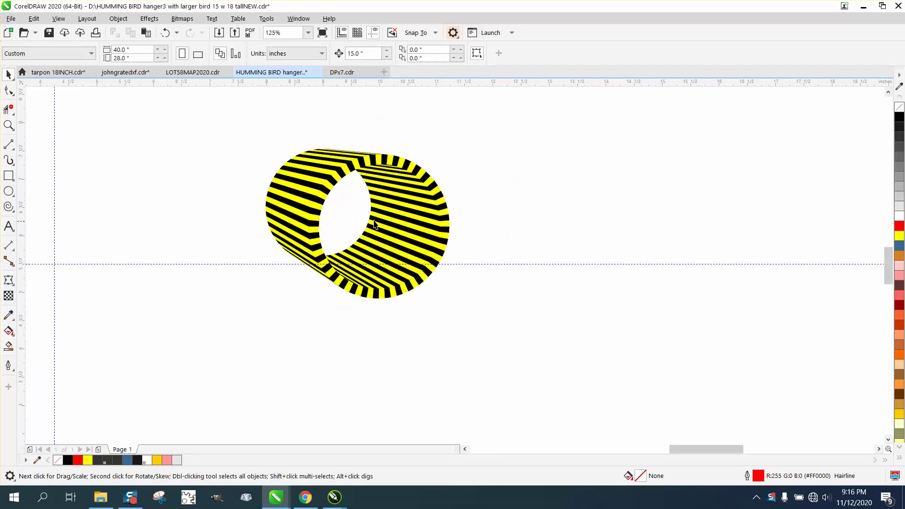
pyautogui.click(8, 125)
pyautogui.moveTo(263, 136); pyautogui.dragTo(520, 305)
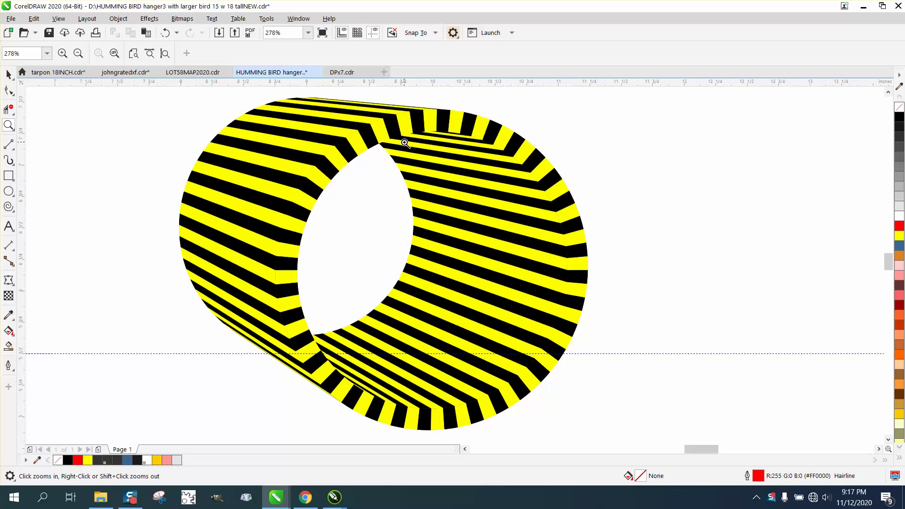
pyautogui.scroll(-2, 402, 146)
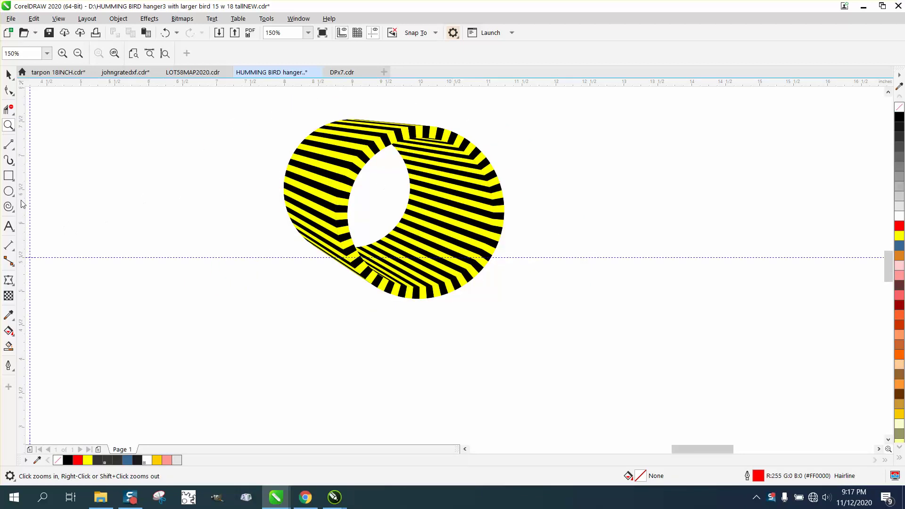
pyautogui.click(9, 191)
pyautogui.moveTo(238, 199); pyautogui.dragTo(121, 330)
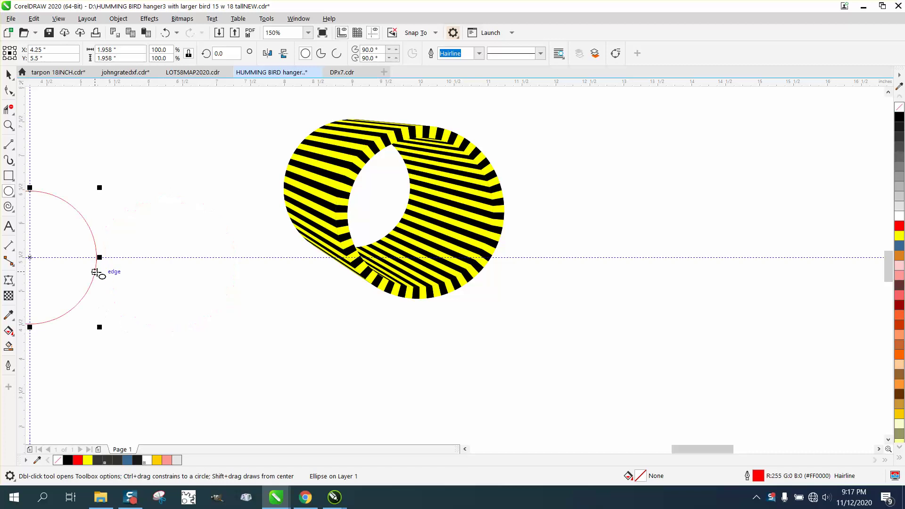
# - Add a concentric 106.7% copy around the circle
pyautogui.scroll(-2, 94, 270)
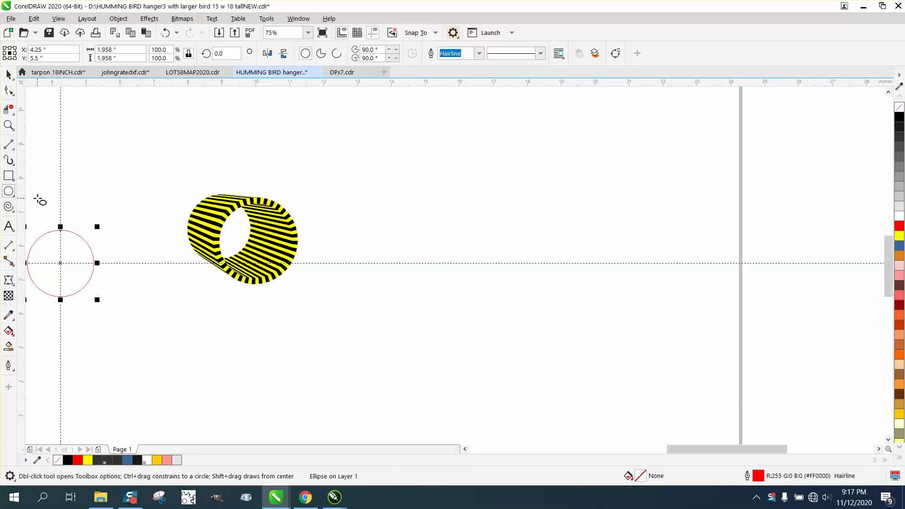
pyautogui.scroll(3, 39, 198)
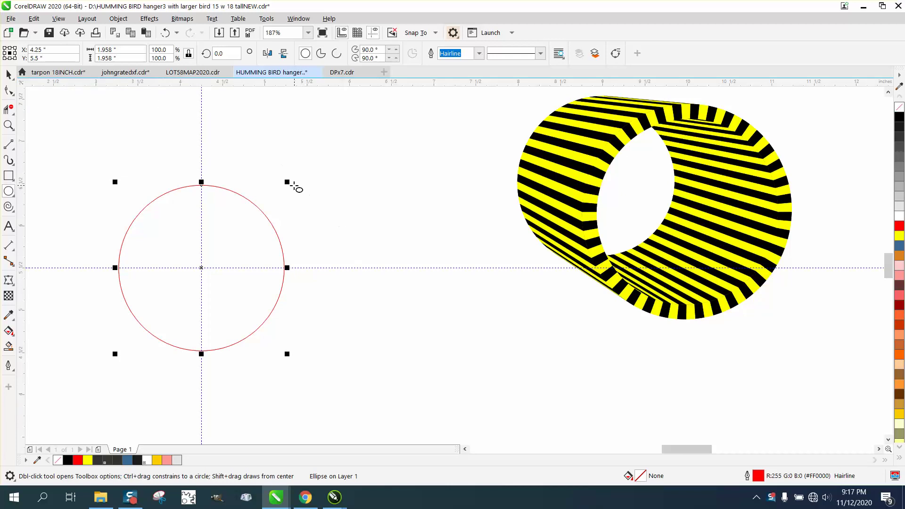
pyautogui.moveTo(288, 182); pyautogui.dragTo(299, 176)
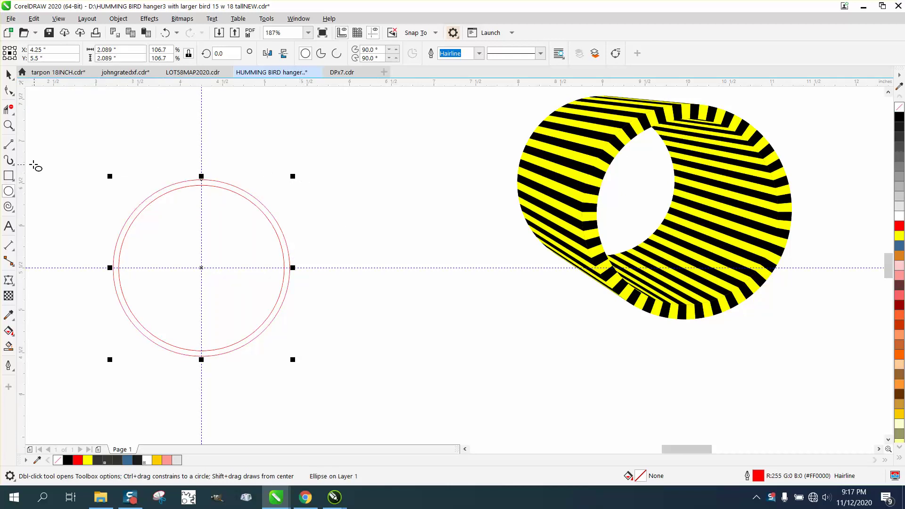
# - Draw a vertical line centred on the circles, rotate it 5°, and duplicate it at 10°
pyautogui.click(8, 144)
pyautogui.moveTo(66, 157); pyautogui.dragTo(62, 387)
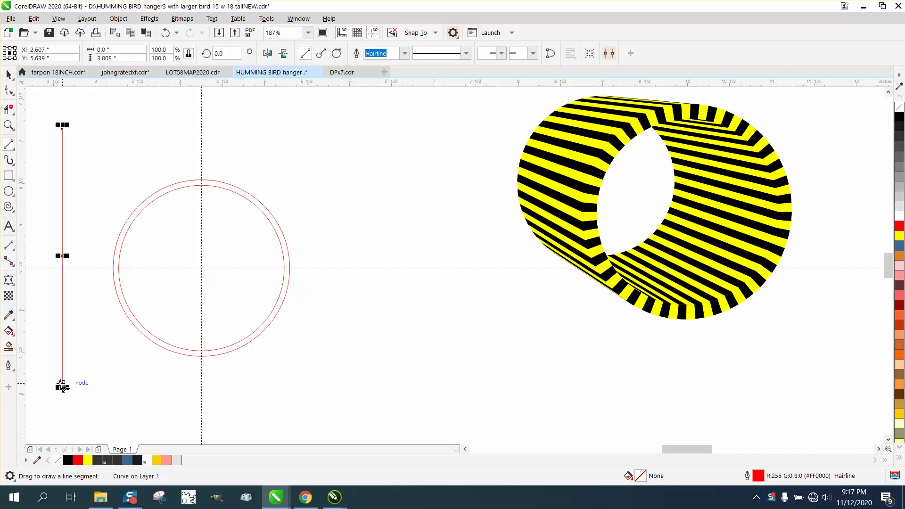
pyautogui.press('p')
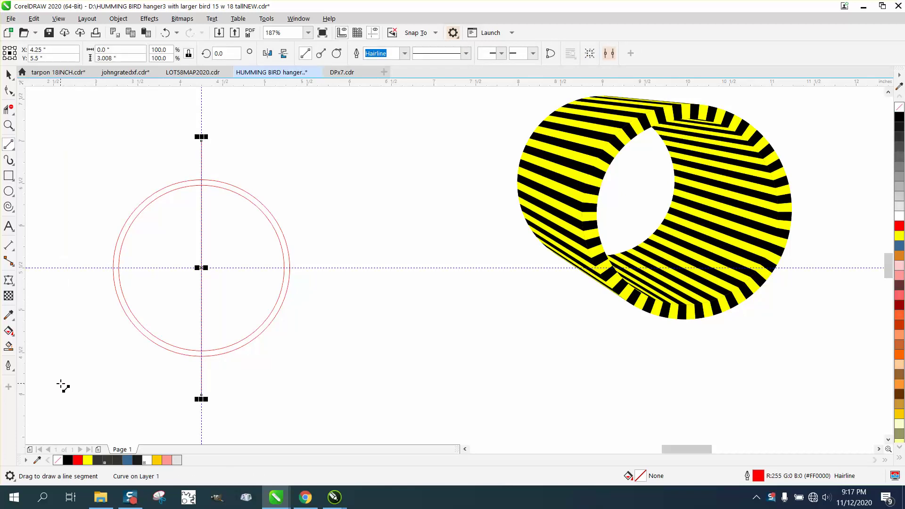
pyautogui.click(226, 54)
pyautogui.write('5')
pyautogui.press('Return')
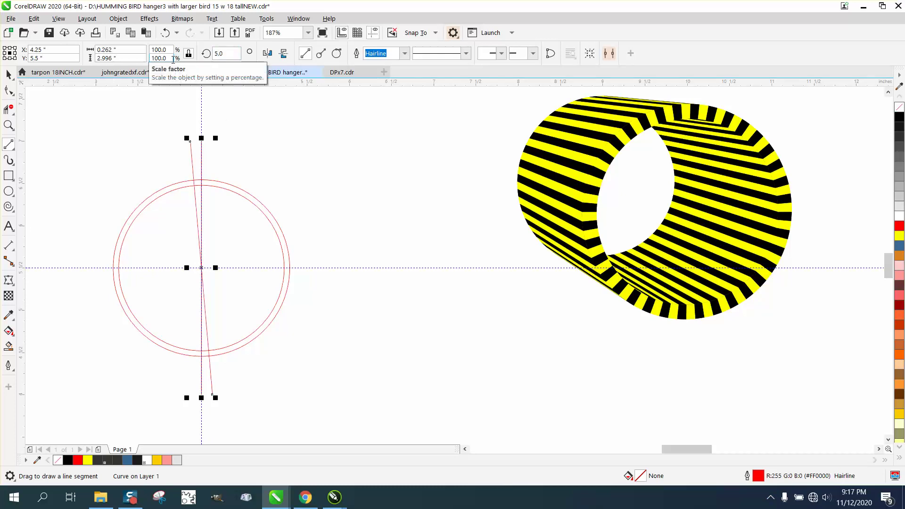
pyautogui.hotkey('ctrl', 'r')
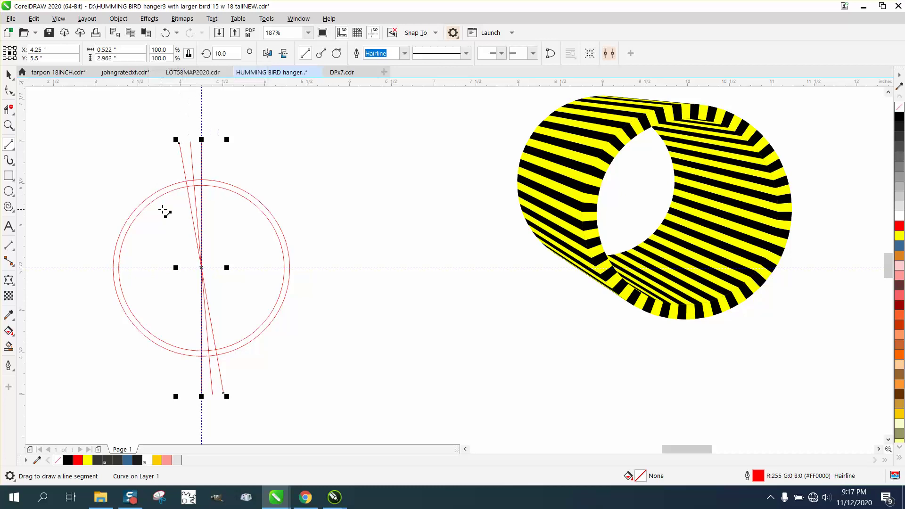
# - Scale the inner circle down to 93% (1.822 inches)
pyautogui.click(9, 124)
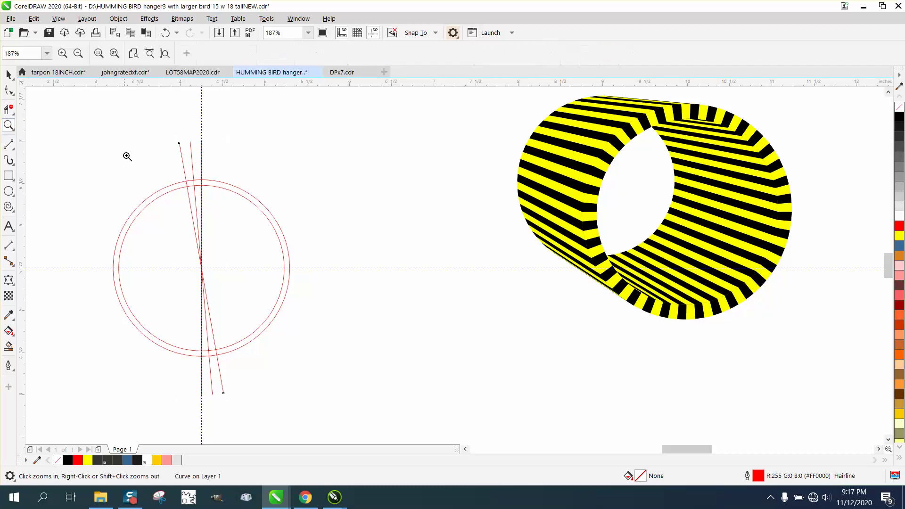
pyautogui.moveTo(137, 159); pyautogui.dragTo(282, 243)
pyautogui.click(8, 74)
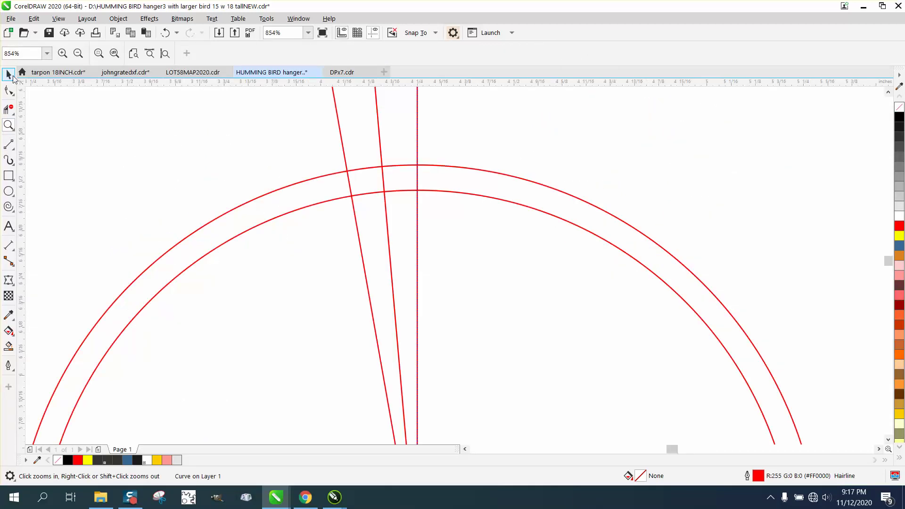
pyautogui.click(434, 190)
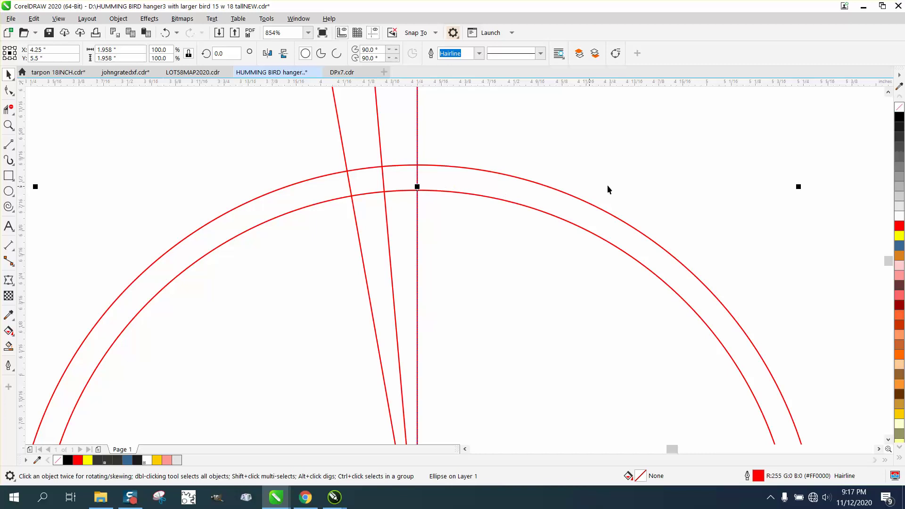
pyautogui.moveTo(798, 187); pyautogui.dragTo(773, 213)
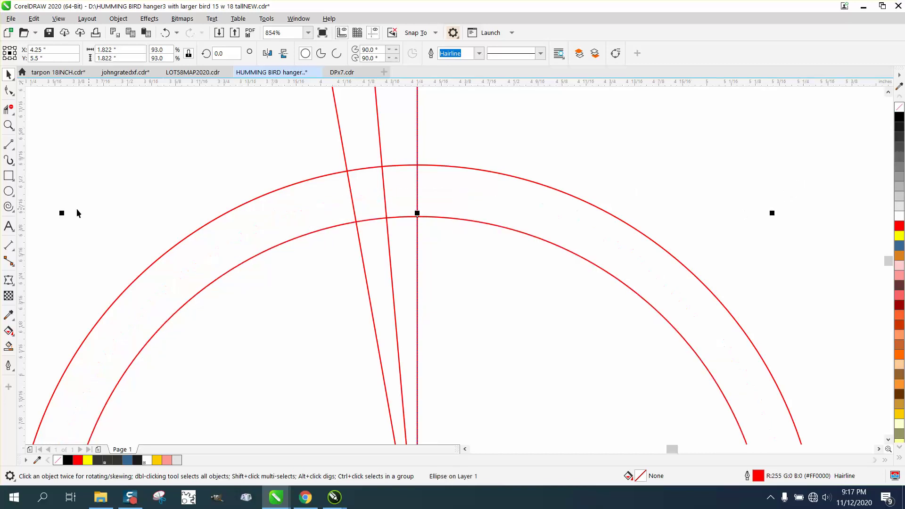
# - Smart-fill the ring section between the lines yellow and the adjacent section red
pyautogui.click(7, 347)
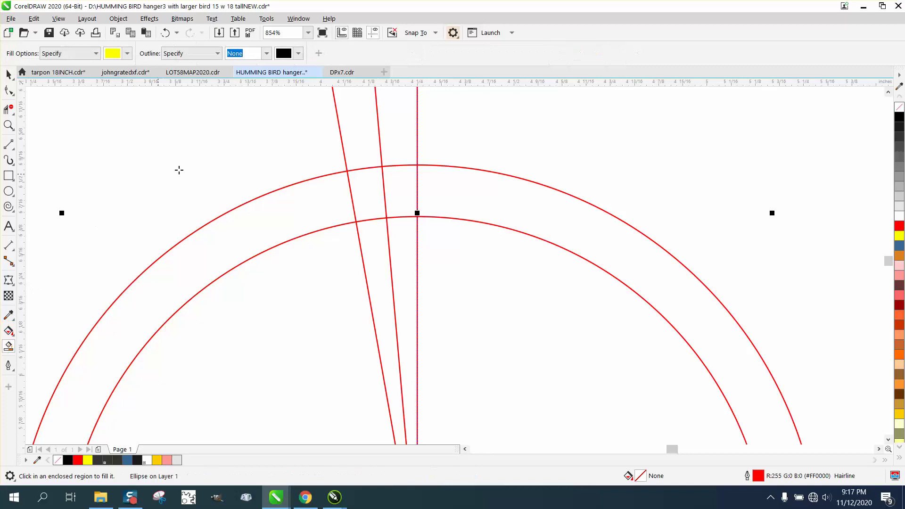
pyautogui.click(385, 189)
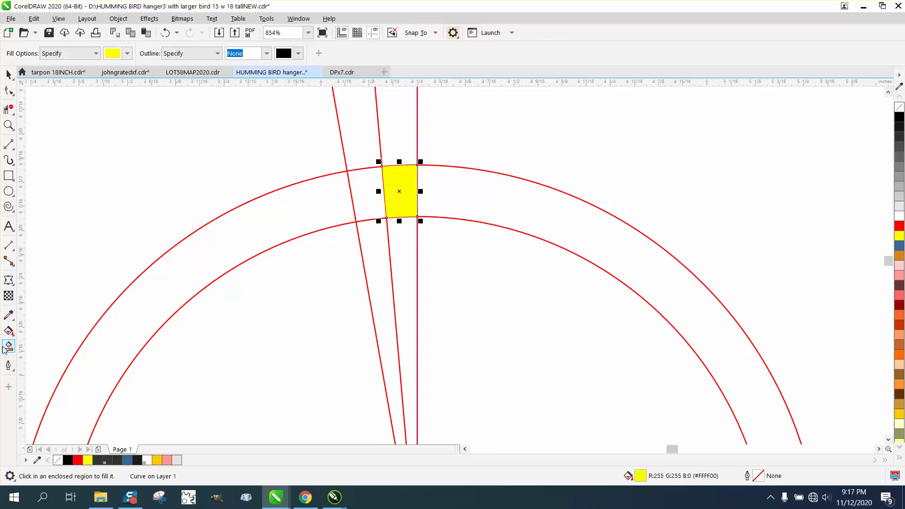
pyautogui.click(131, 57)
pyautogui.click(161, 123)
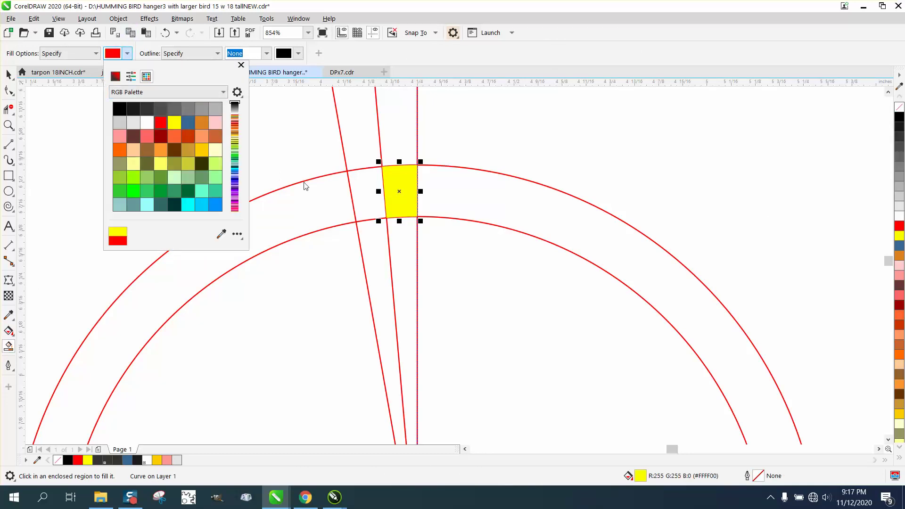
pyautogui.click(357, 189)
pyautogui.click(358, 188)
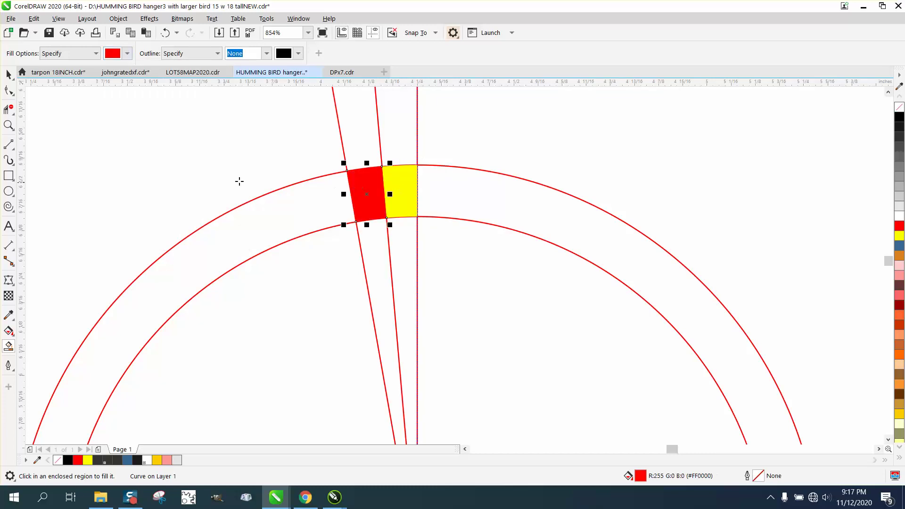
pyautogui.scroll(-3, 132, 150)
pyautogui.click(9, 74)
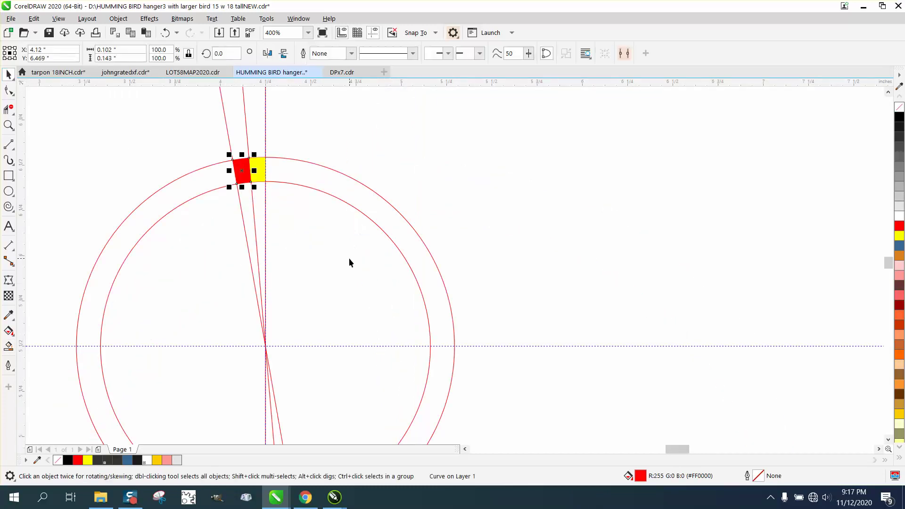
pyautogui.scroll(-2, 349, 259)
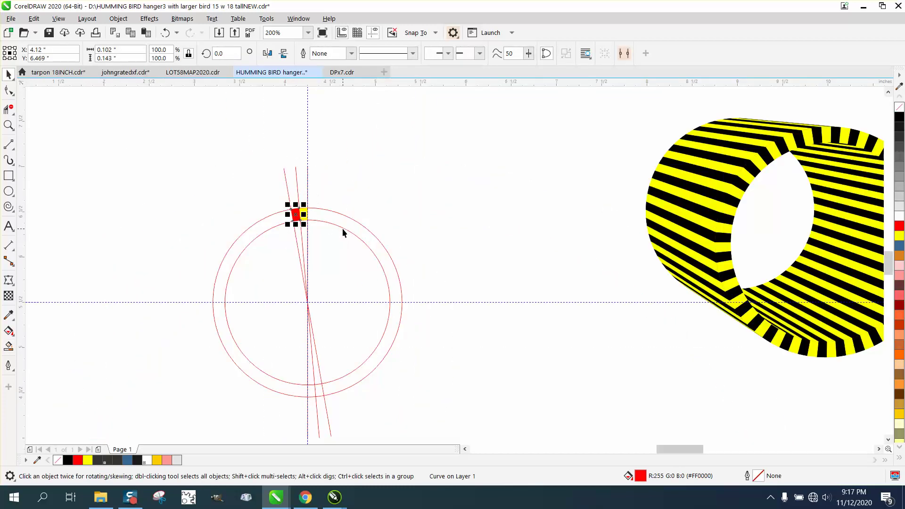
# - Delete the inner and outer circles and both tilted lines, then select the red and yellow blocks
pyautogui.click(342, 228)
pyautogui.press('Delete')
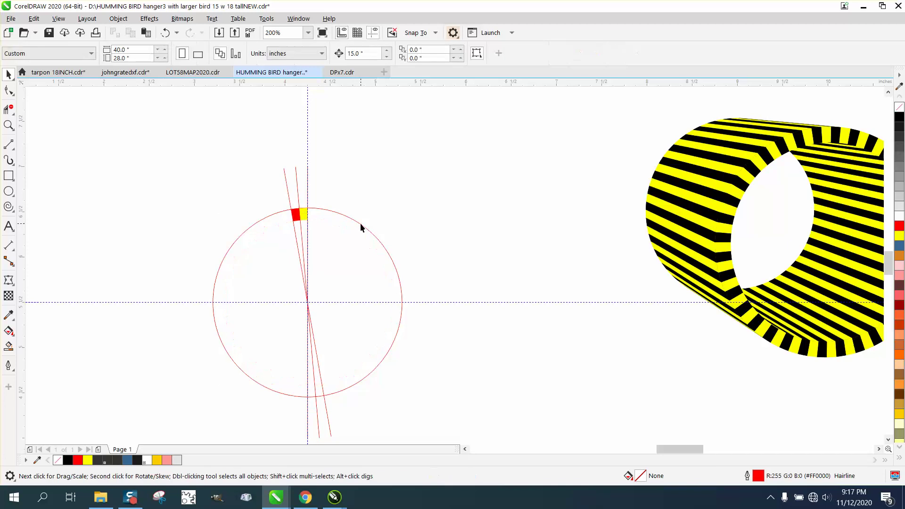
pyautogui.click(361, 222)
pyautogui.press('Delete')
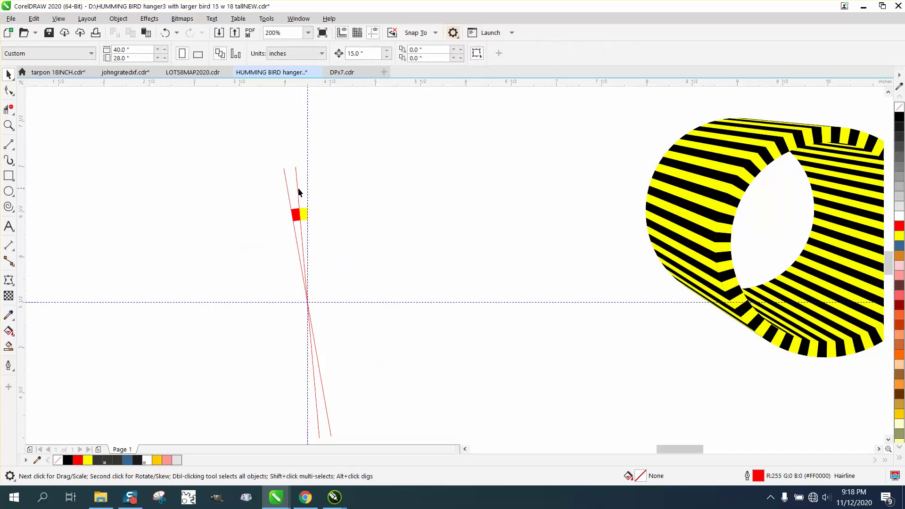
pyautogui.click(299, 192)
pyautogui.press('Delete')
pyautogui.click(287, 185)
pyautogui.press('Delete')
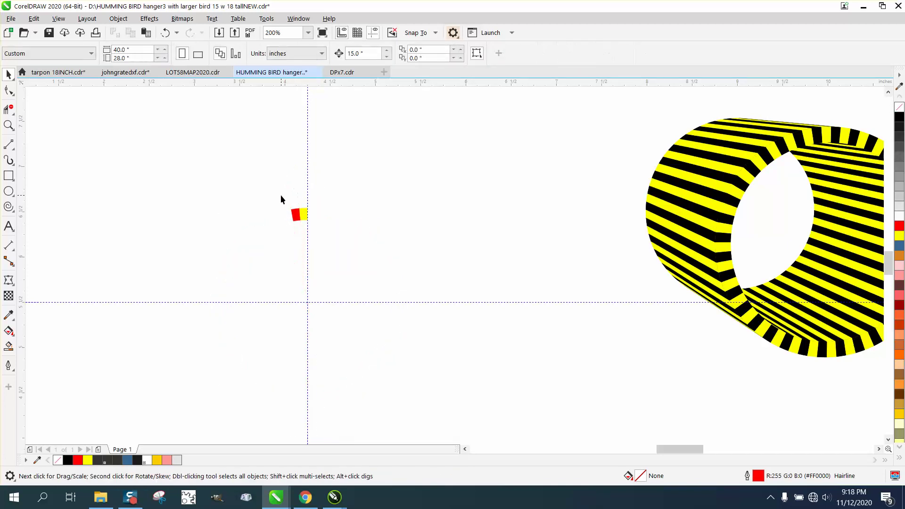
pyautogui.moveTo(347, 237); pyautogui.dragTo(347, 237)
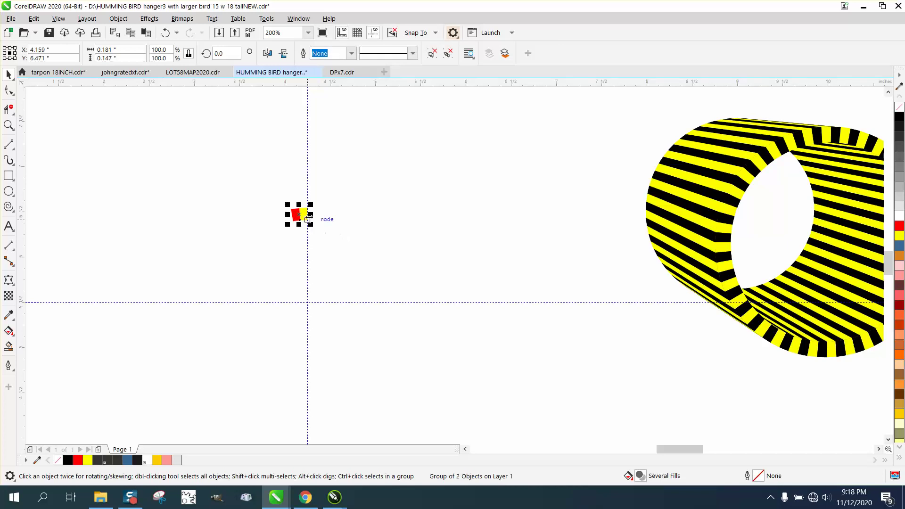
# - Open the Transform docker and pivot the block's rotation centre at 4.25", 5.5" for 10° with 35 copies
pyautogui.click(298, 18)
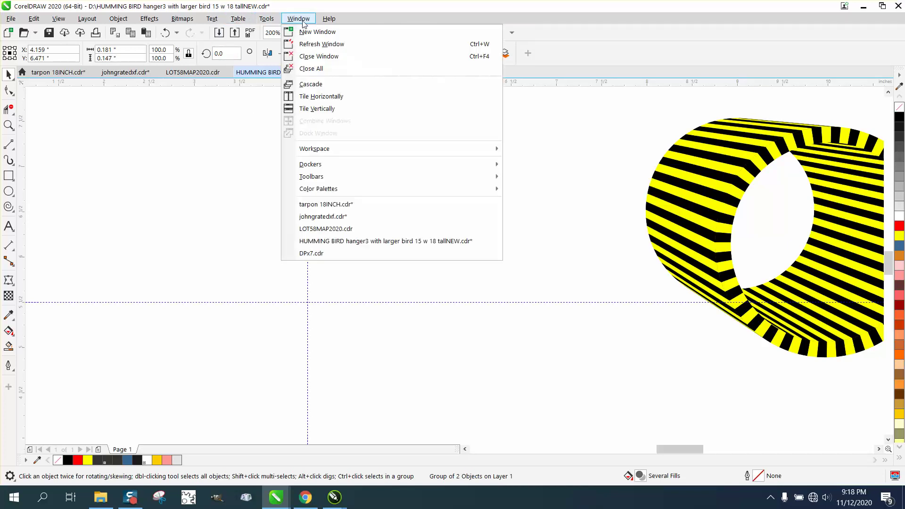
pyautogui.moveTo(317, 166)
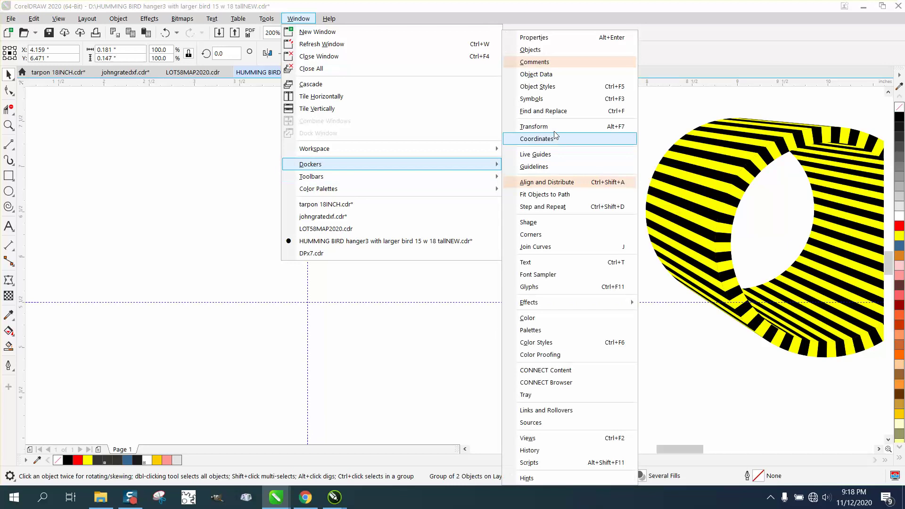
pyautogui.click(534, 126)
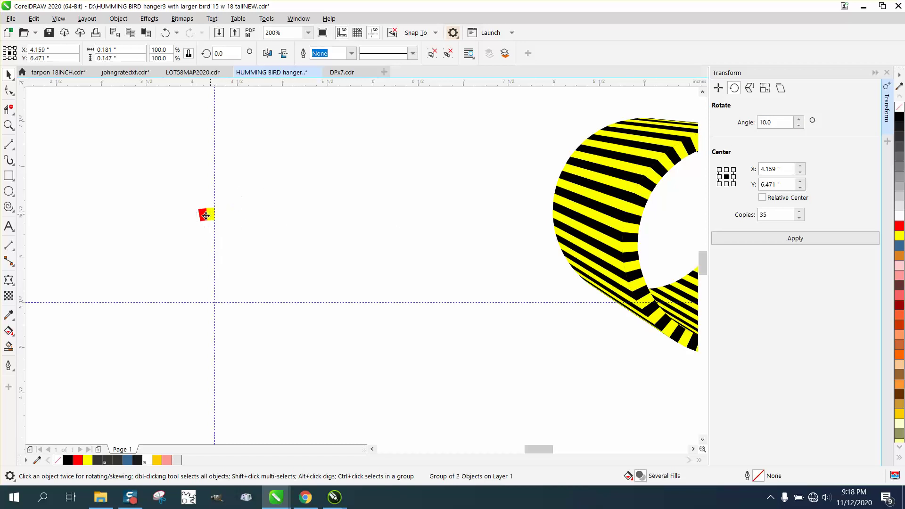
pyautogui.click(206, 215)
pyautogui.moveTo(206, 215); pyautogui.dragTo(214, 302)
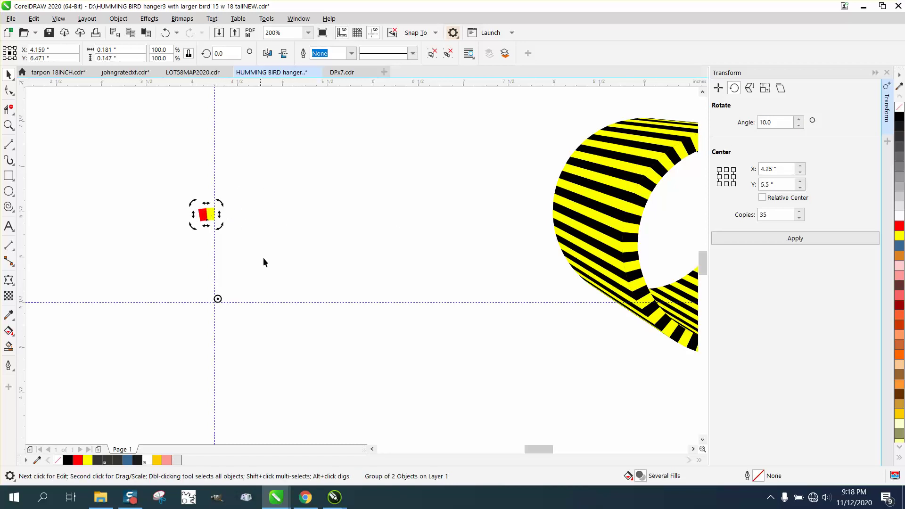
pyautogui.click(204, 235)
pyautogui.click(206, 215)
pyautogui.click(208, 217)
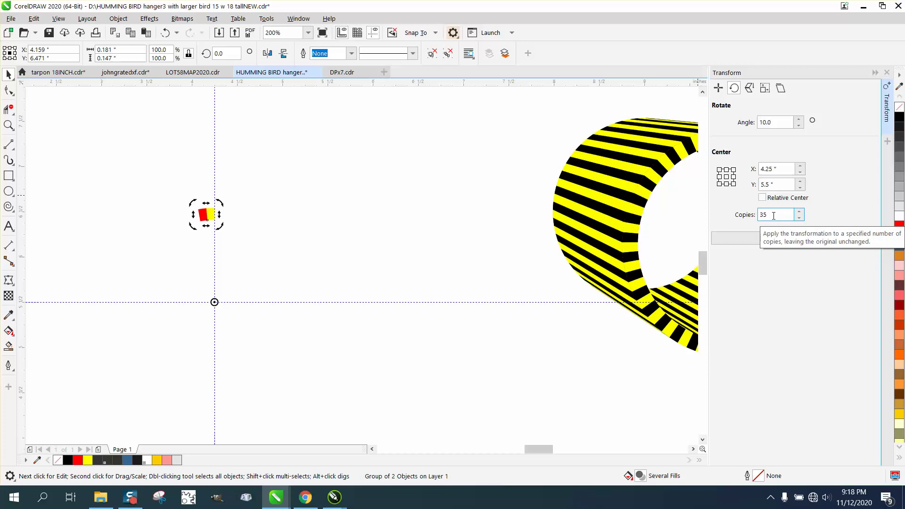
# - Apply the rotation to create 35 copies and group all 36 ring segments
pyautogui.click(797, 238)
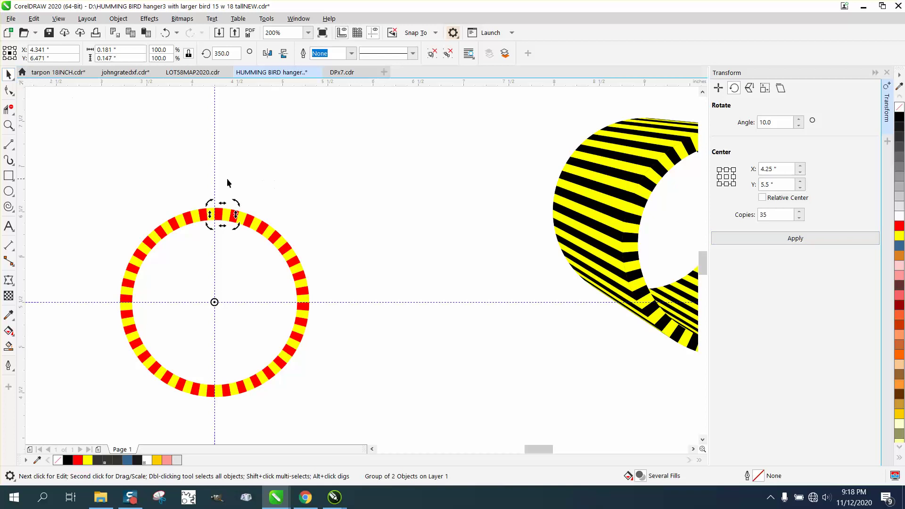
pyautogui.scroll(-2, 216, 181)
pyautogui.moveTo(148, 176); pyautogui.dragTo(316, 333)
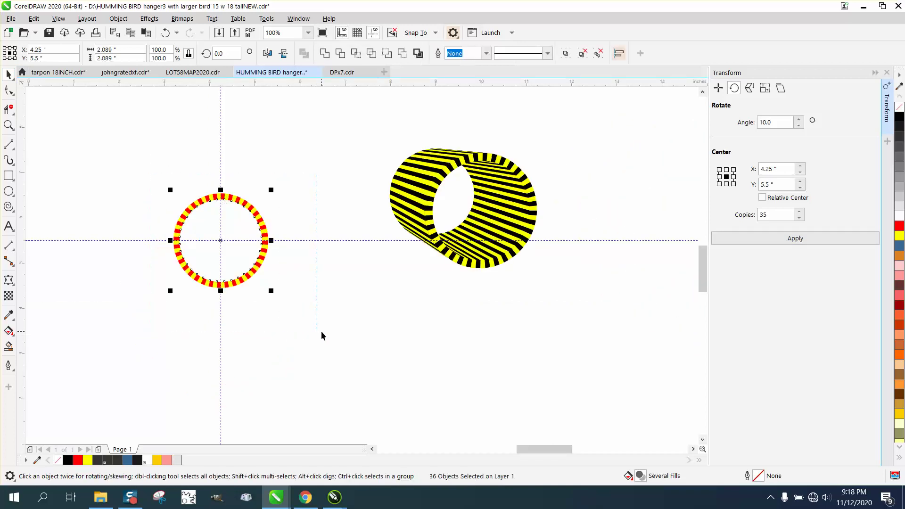
pyautogui.hotkey('ctrl', 'g')
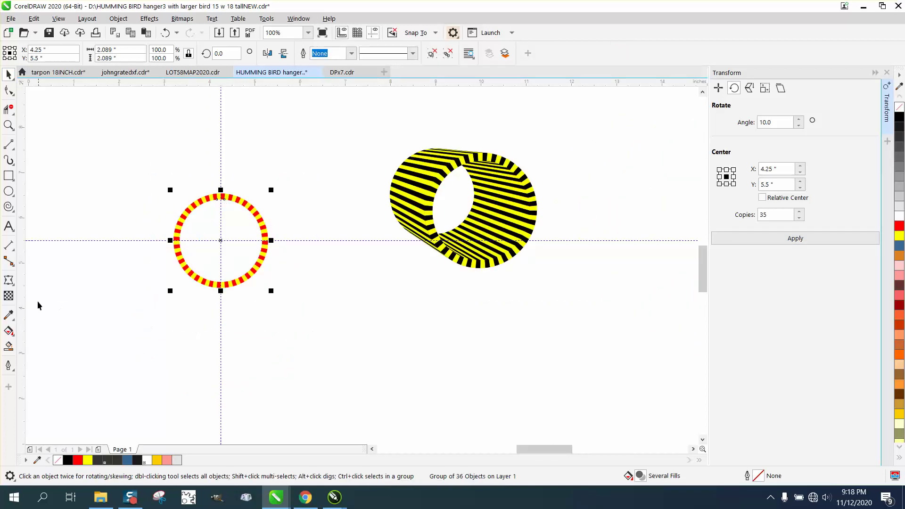
# - Pick the Extrude tool from the interactive effects flyout
pyautogui.click(9, 280)
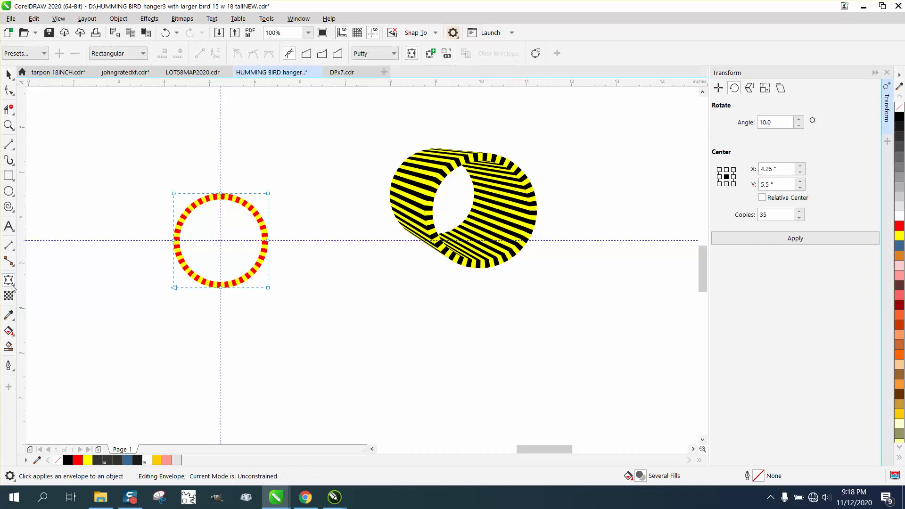
pyautogui.click(14, 288)
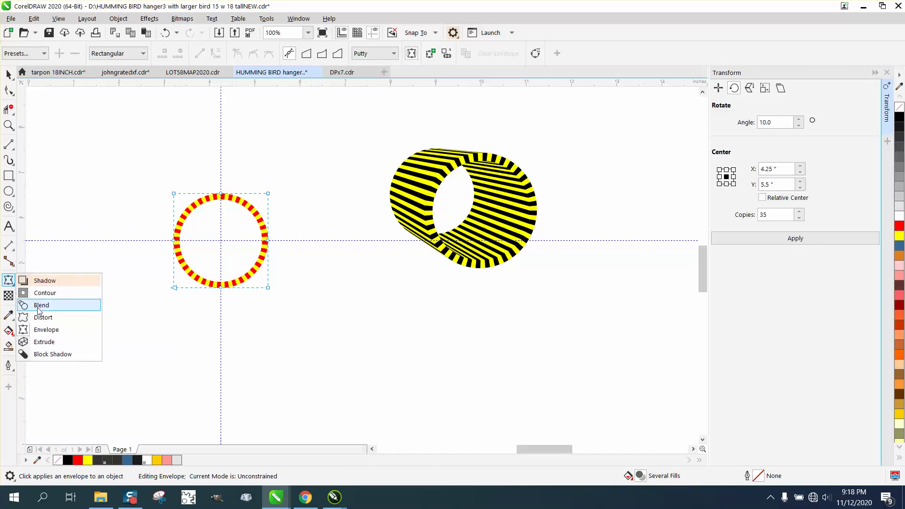
pyautogui.click(42, 342)
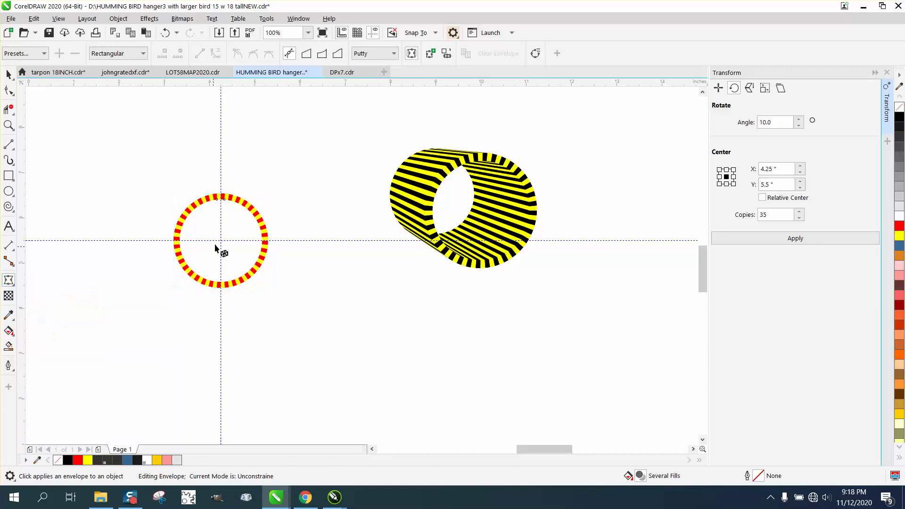
# - Extrude the striped ring toward a vanishing point in its opening with depth 10
pyautogui.click(9, 125)
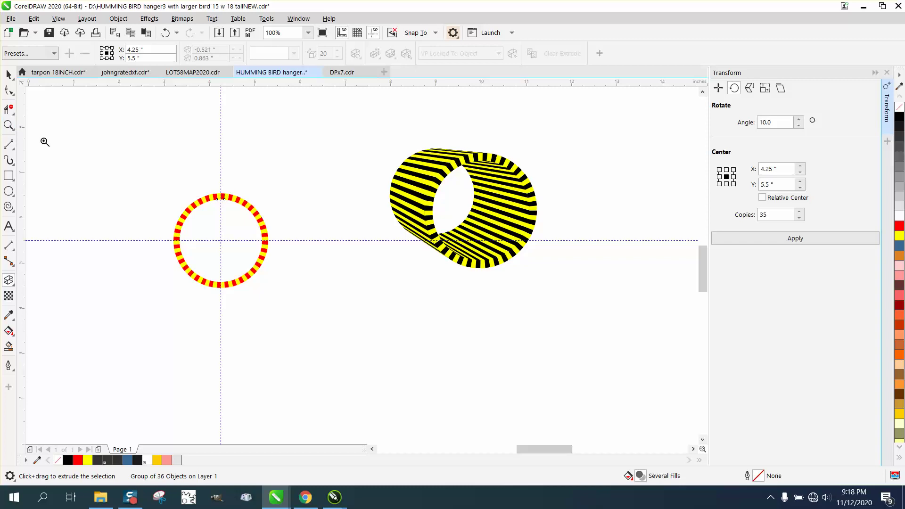
pyautogui.moveTo(163, 208); pyautogui.dragTo(397, 338)
pyautogui.click(8, 280)
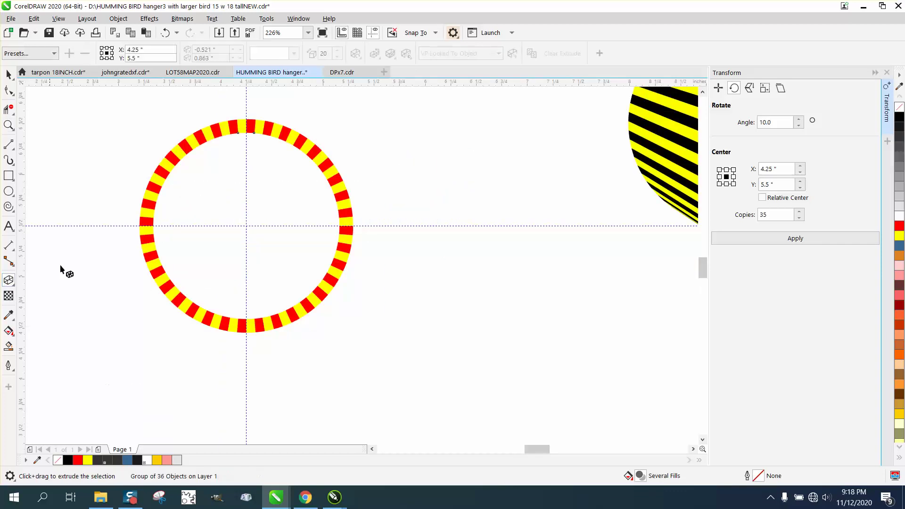
pyautogui.moveTo(259, 134); pyautogui.dragTo(257, 154)
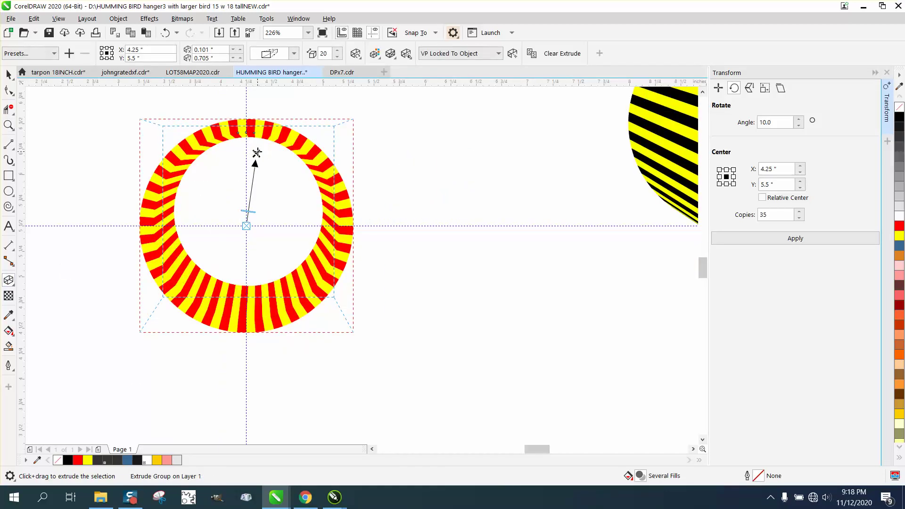
pyautogui.moveTo(250, 208)
pyautogui.mouseDown()
pyautogui.moveTo(254, 195)
pyautogui.moveTo(251, 219)
pyautogui.mouseUp()
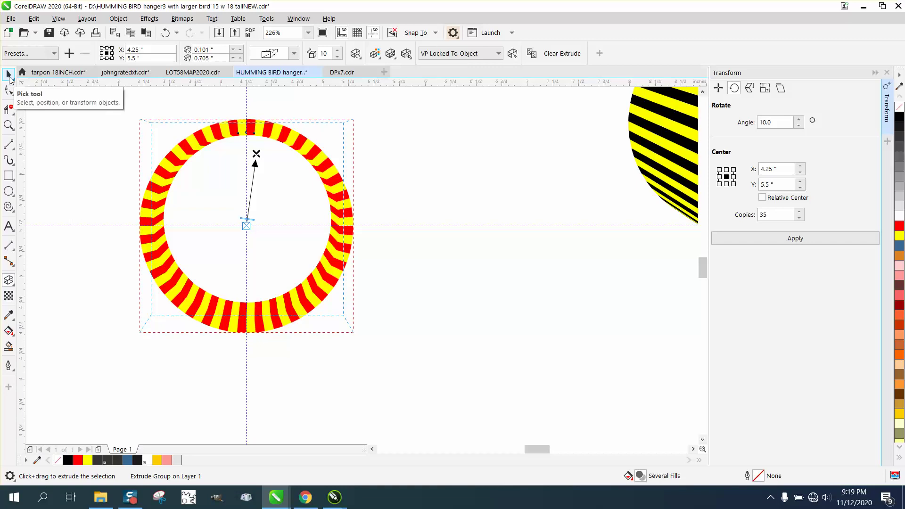
# - Rotate the ring's extrusion in 3D into a tilted short tube, then deselect it
pyautogui.click(356, 54)
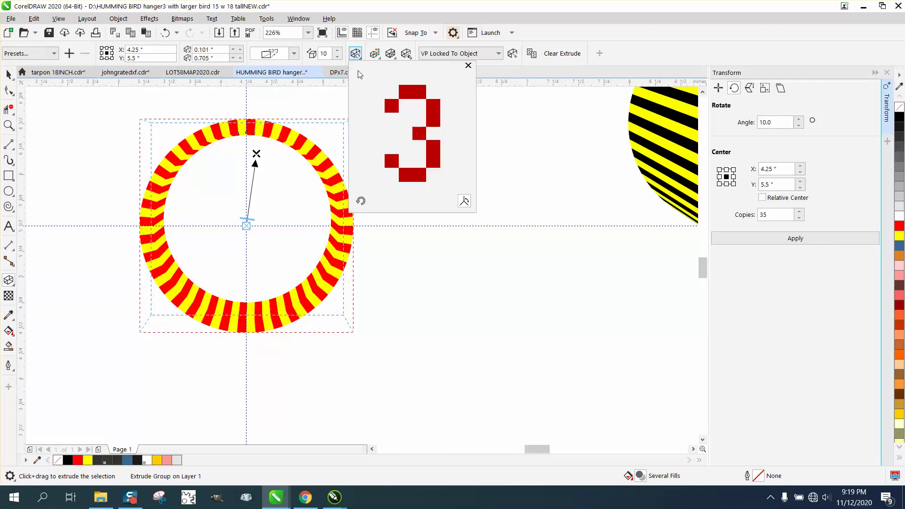
pyautogui.moveTo(410, 100)
pyautogui.mouseDown()
pyautogui.moveTo(403, 104)
pyautogui.moveTo(406, 96)
pyautogui.moveTo(416, 102)
pyautogui.moveTo(403, 90)
pyautogui.mouseUp()
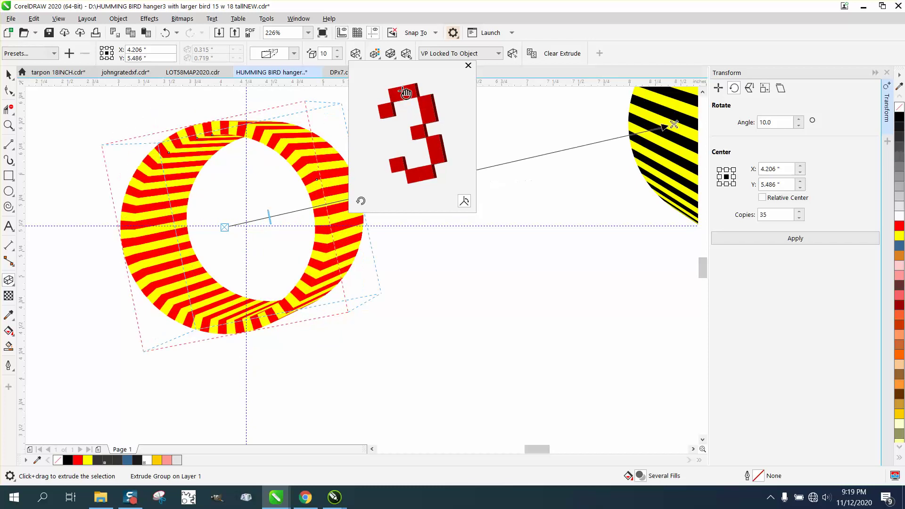
pyautogui.click(465, 211)
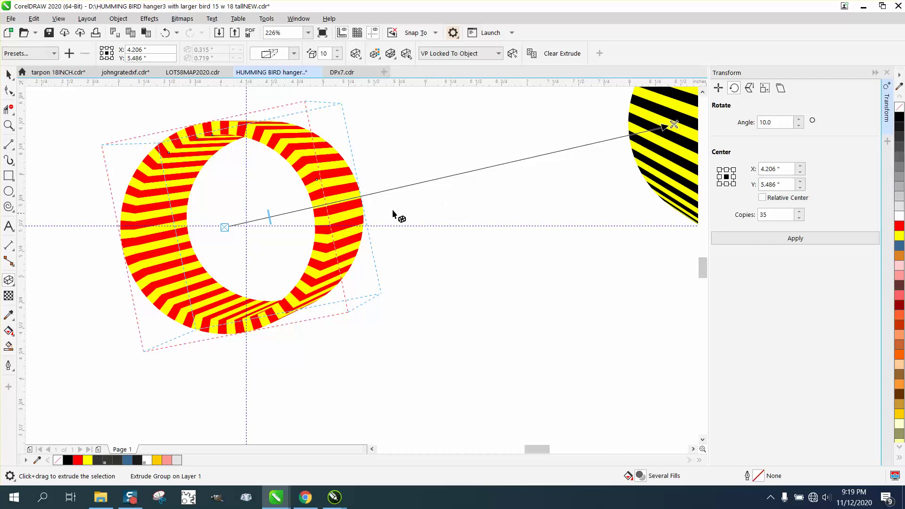
pyautogui.click(9, 74)
pyautogui.click(41, 101)
pyautogui.scroll(-2, 354, 259)
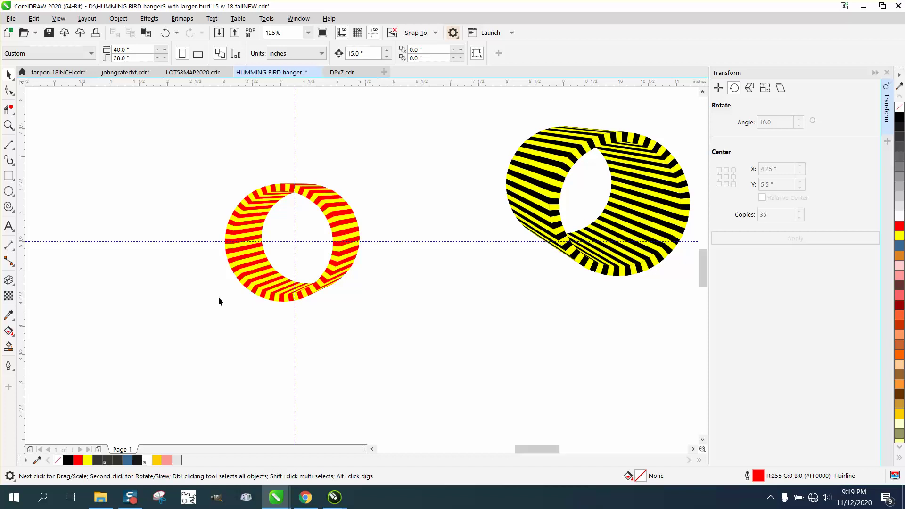
# - Lengthen the red-and-yellow extrusion to depth 31 and re-rotate it in 3D
pyautogui.click(8, 281)
pyautogui.click(341, 266)
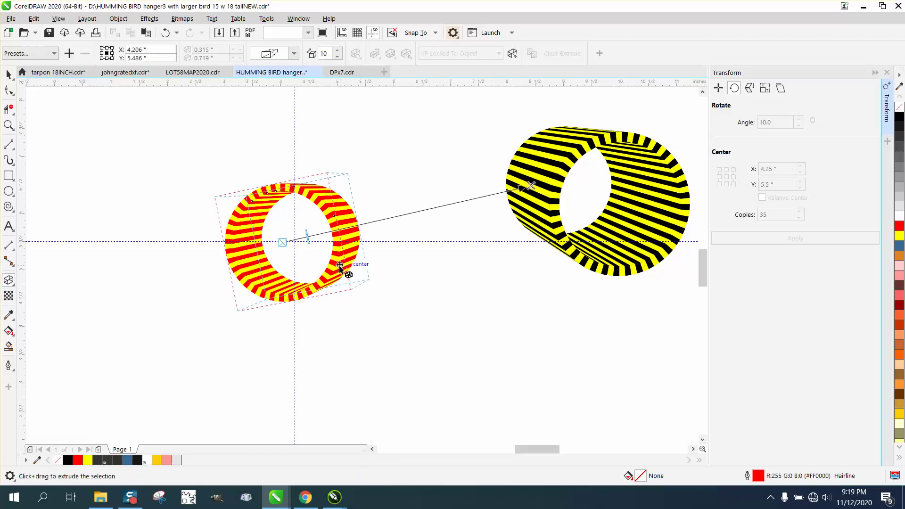
pyautogui.moveTo(309, 237); pyautogui.dragTo(334, 239)
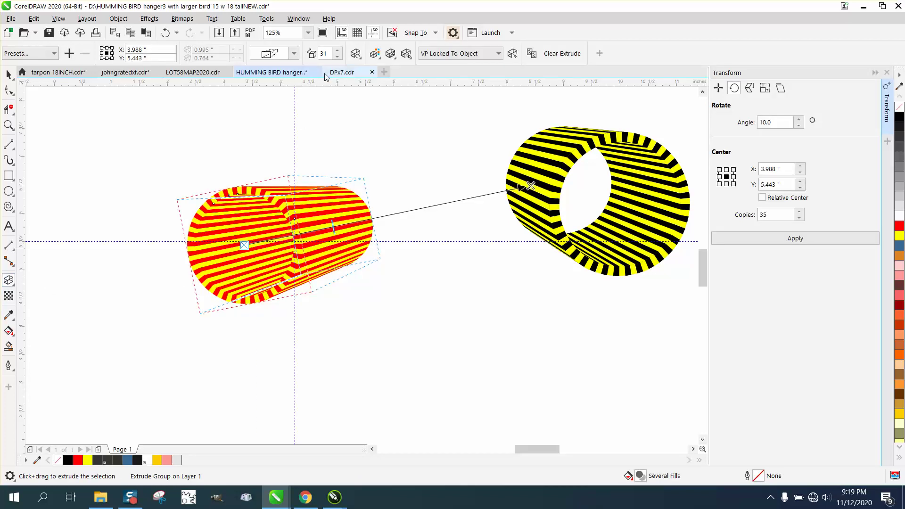
pyautogui.click(355, 54)
pyautogui.moveTo(409, 128)
pyautogui.mouseDown()
pyautogui.moveTo(401, 133)
pyautogui.moveTo(413, 131)
pyautogui.mouseUp()
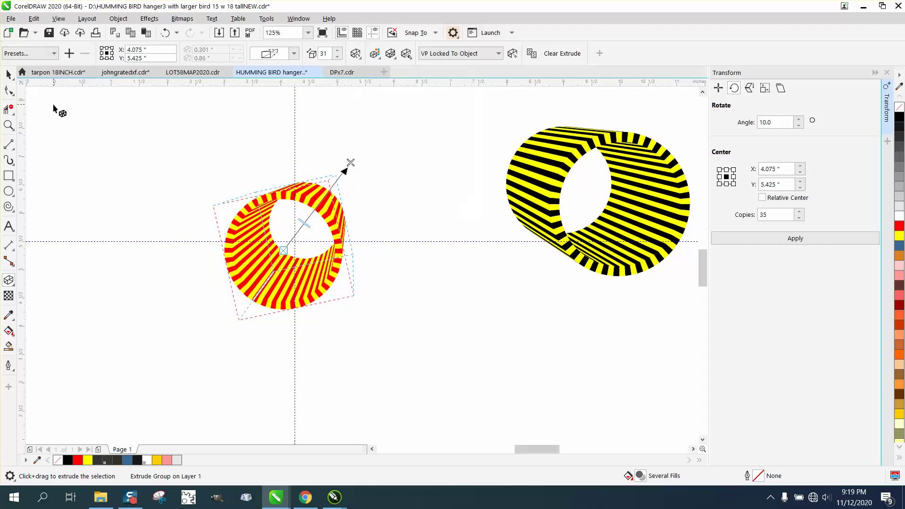
pyautogui.click(348, 201)
pyautogui.click(8, 125)
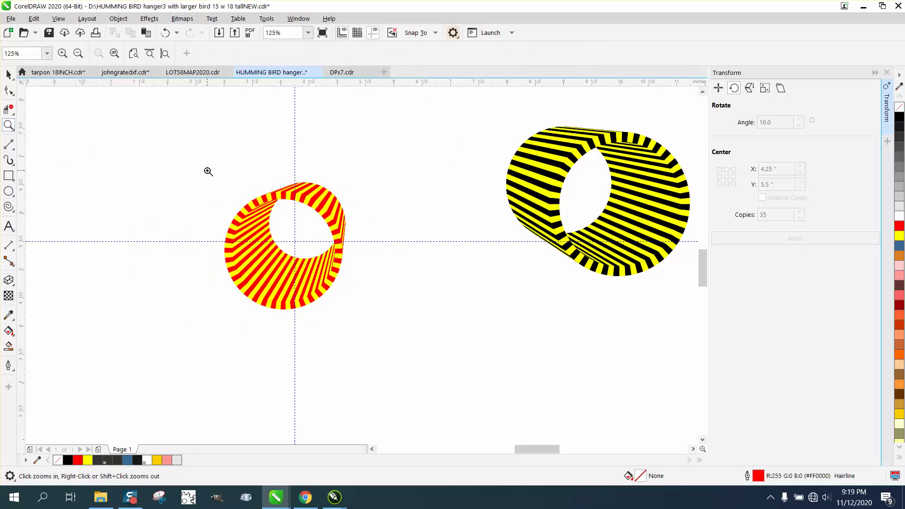
pyautogui.moveTo(208, 170); pyautogui.dragTo(413, 312)
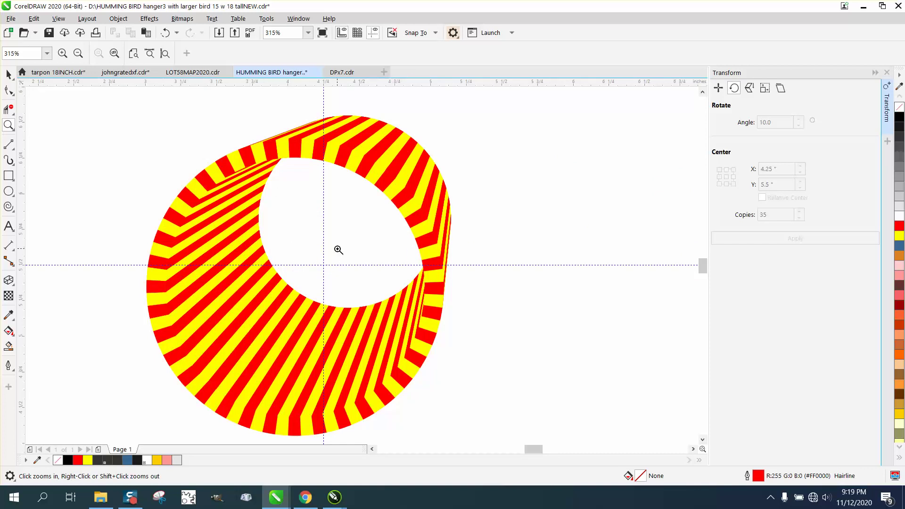
pyautogui.rightClick(294, 242)
pyautogui.rightClick(295, 242)
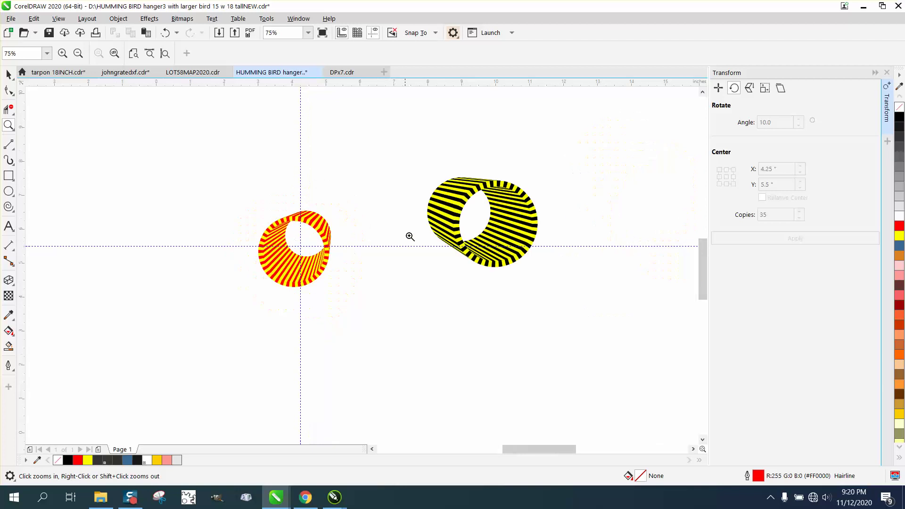
pyautogui.moveTo(584, 290); pyautogui.dragTo(585, 290)
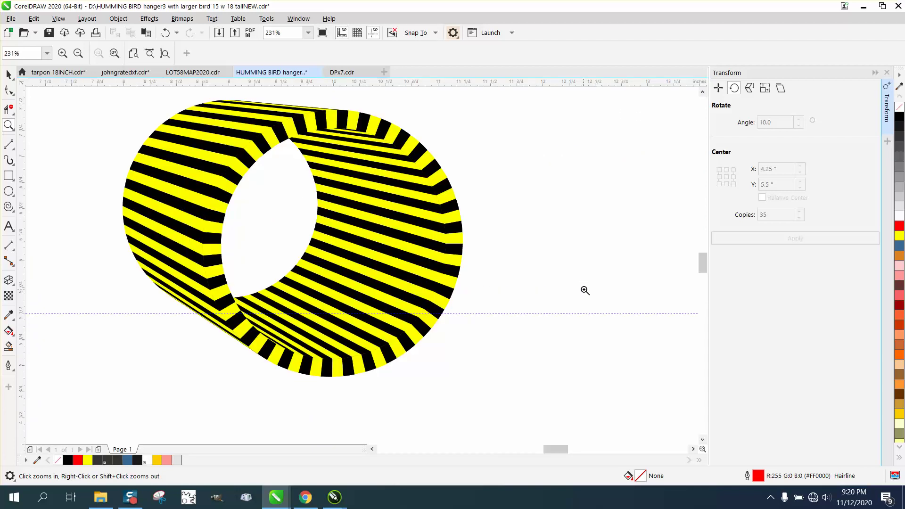